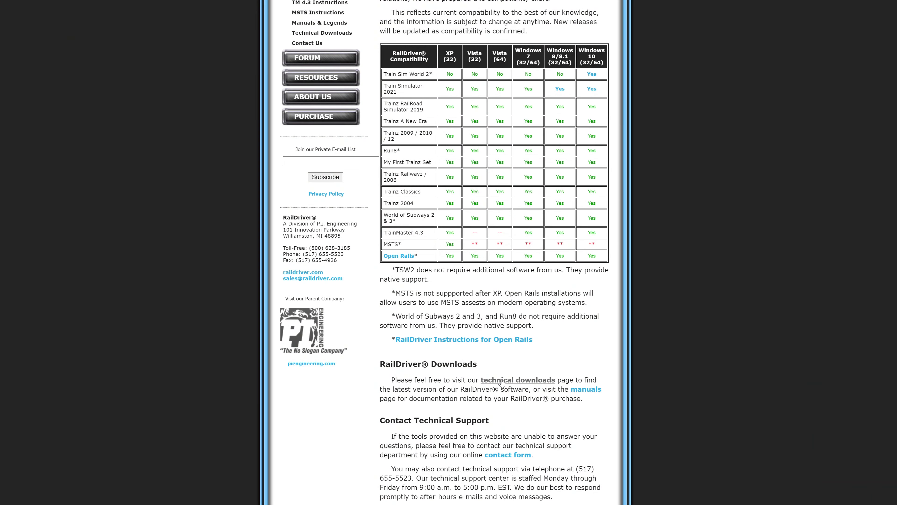
# - Open the RailDriver technical downloads page and look through its installation software list
pyautogui.rightClick(501, 382)
pyautogui.click(621, 395)
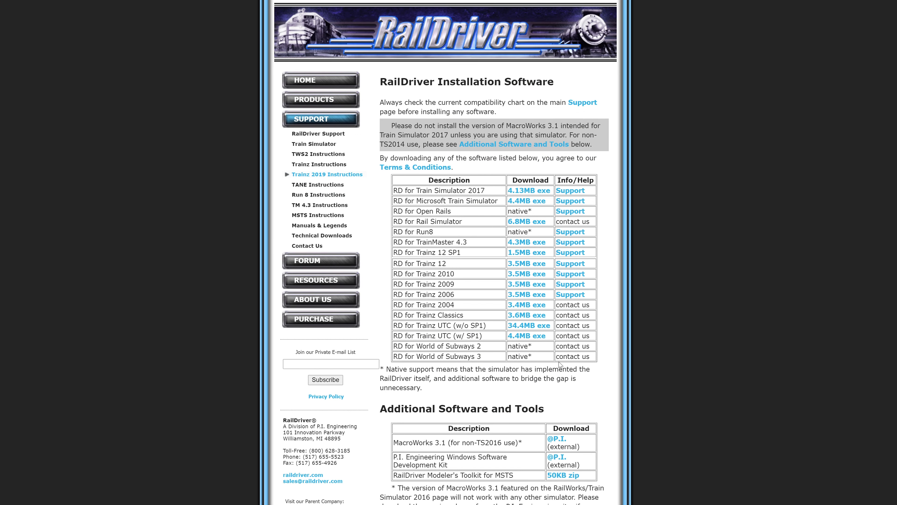
pyautogui.scroll(-2, 557, 349)
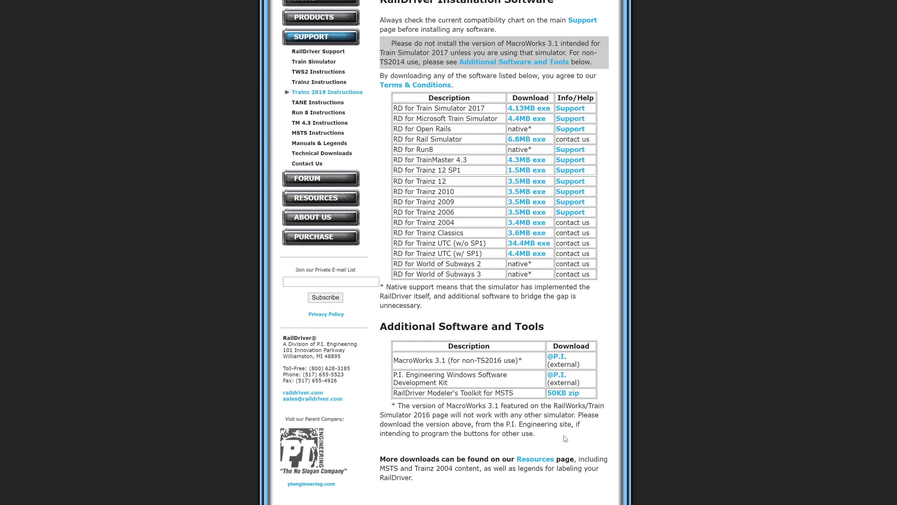
pyautogui.scroll(2, 565, 438)
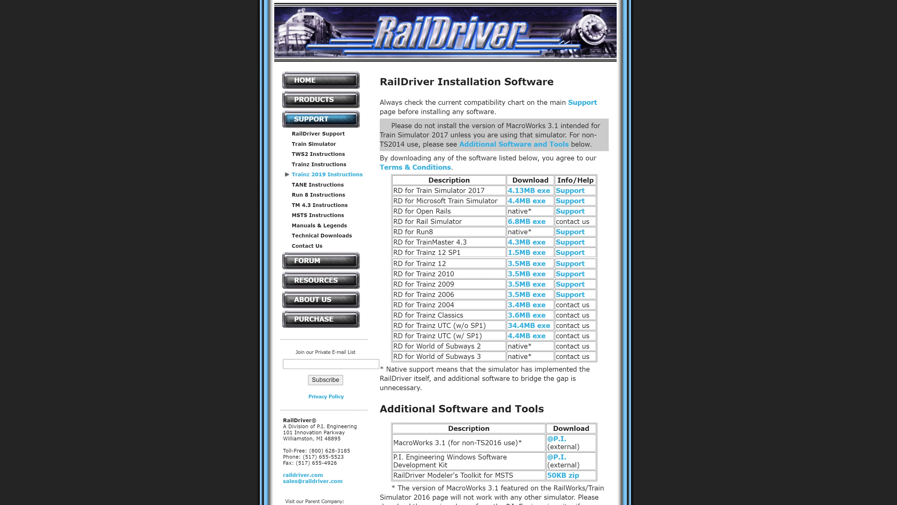
# - Go to the Manuals & Legends page and scroll down past the rd.manual.pdf link
pyautogui.hotkey('alt', 'Left')
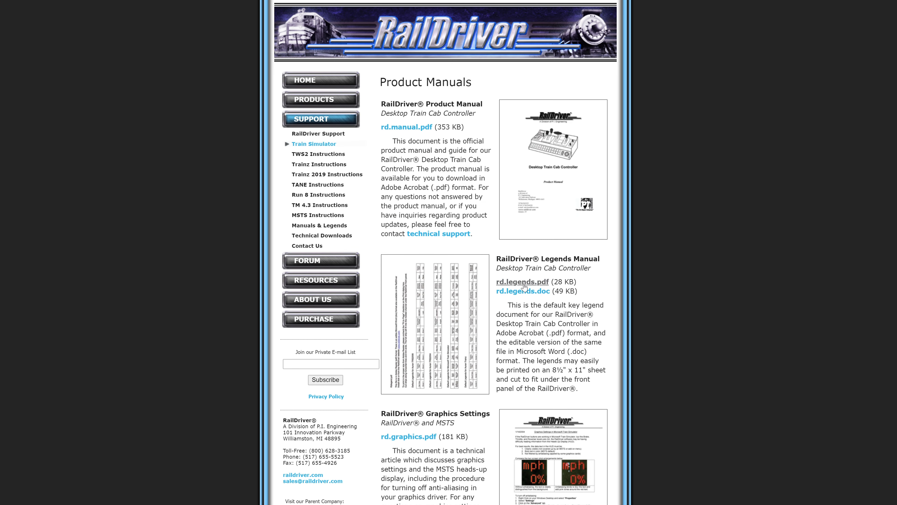
pyautogui.rightClick(406, 128)
pyautogui.press('Escape')
pyautogui.scroll(-3, 399, 300)
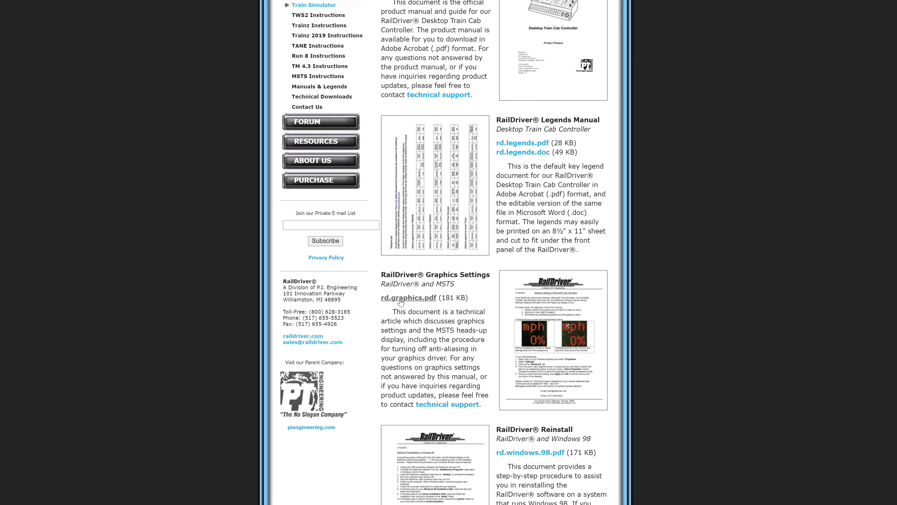
pyautogui.scroll(-2, 400, 302)
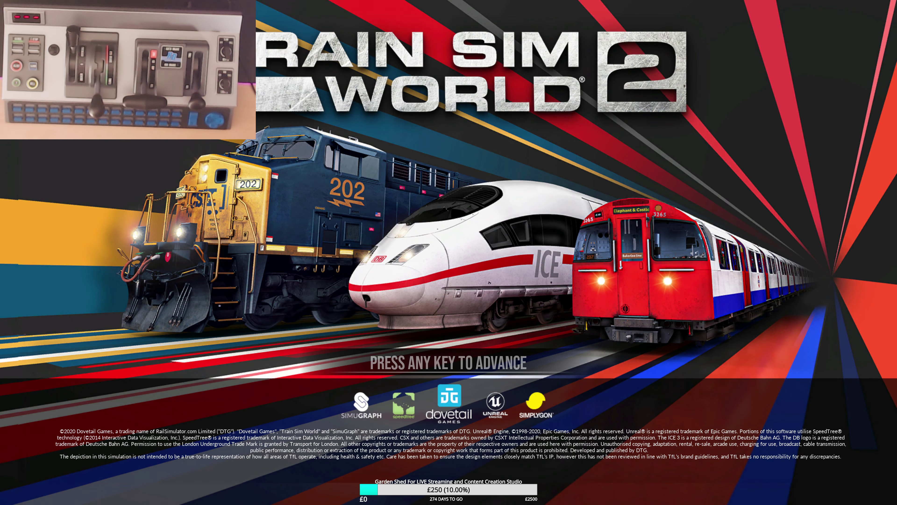
# - Enter the cab, then open Settings > Controls > Advanced Controls for the Rail Driver (BETA)
pyautogui.click(577, 256)
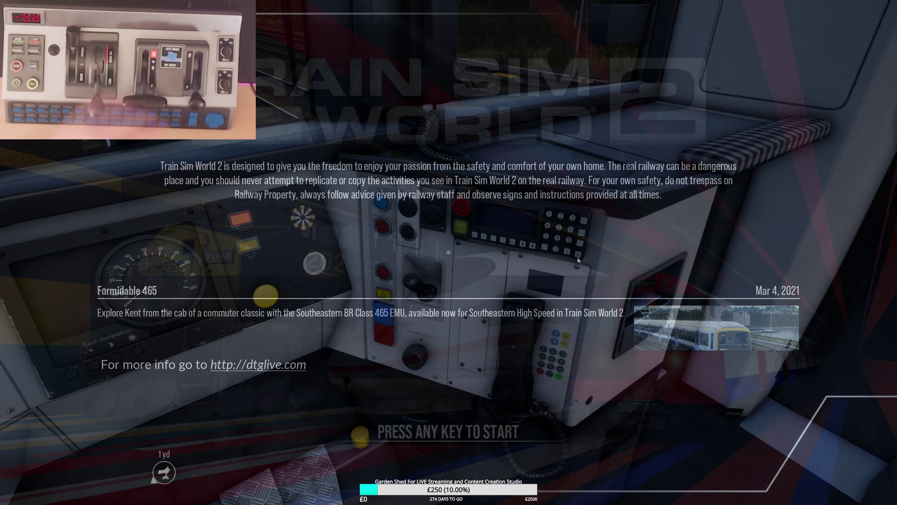
pyautogui.click(577, 256)
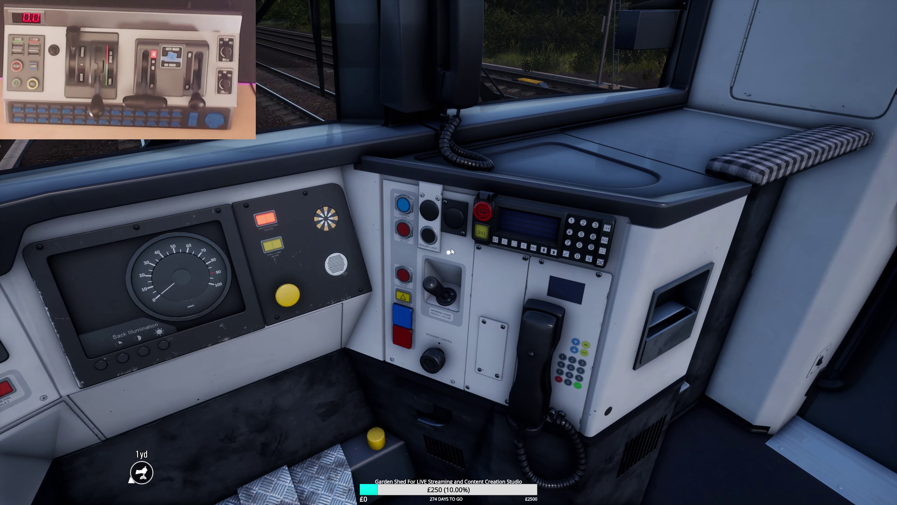
pyautogui.press('Escape')
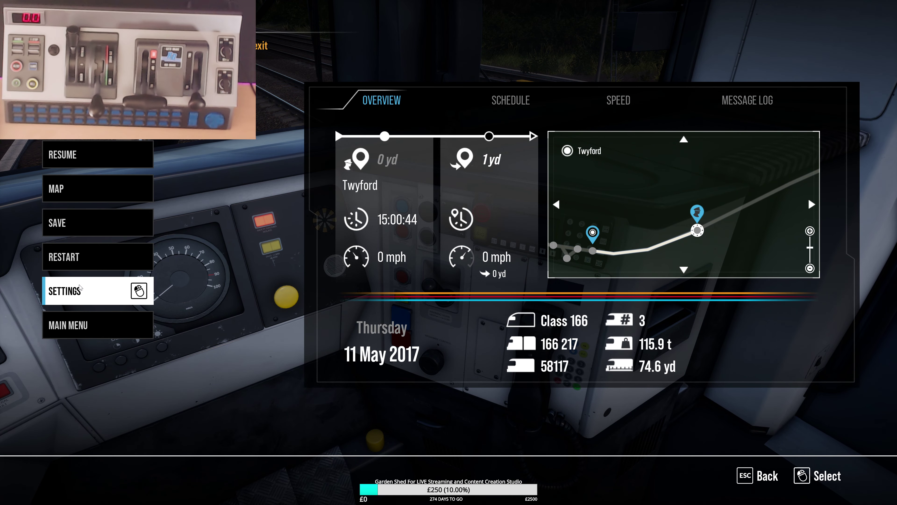
pyautogui.click(145, 292)
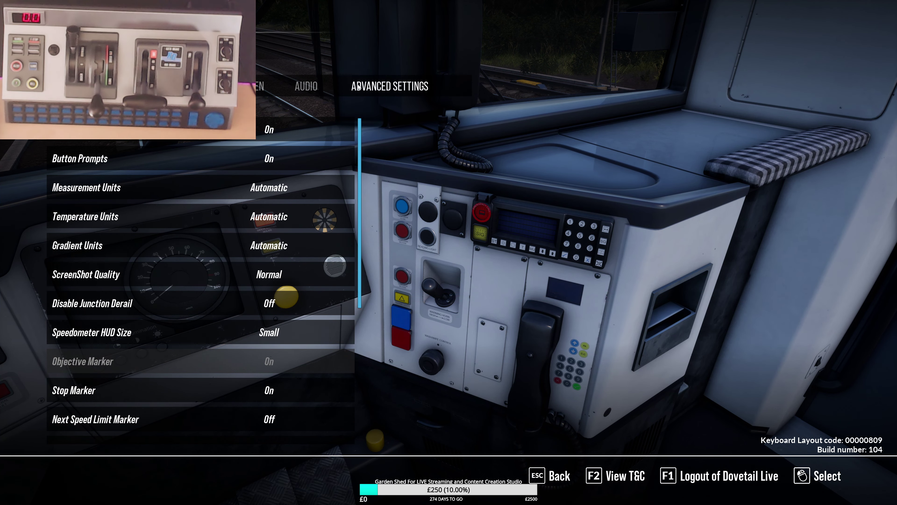
pyautogui.click(116, 87)
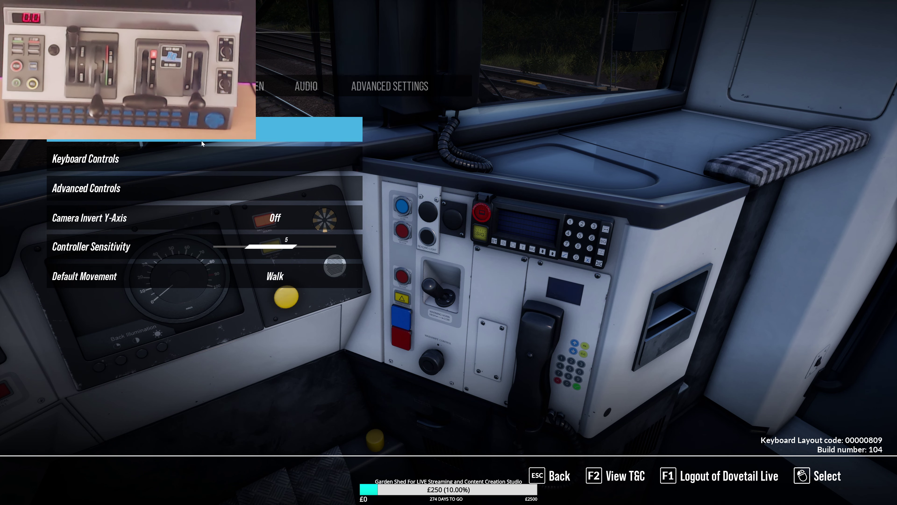
pyautogui.click(191, 186)
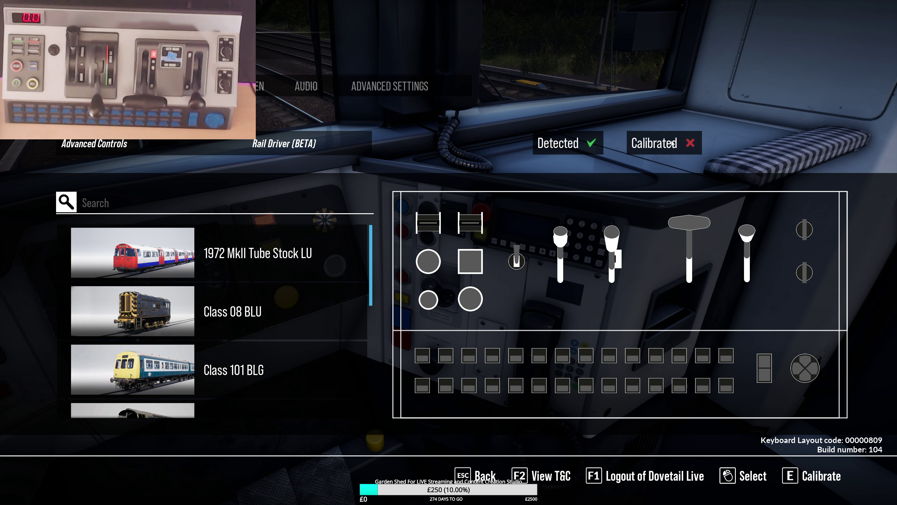
pyautogui.click(812, 480)
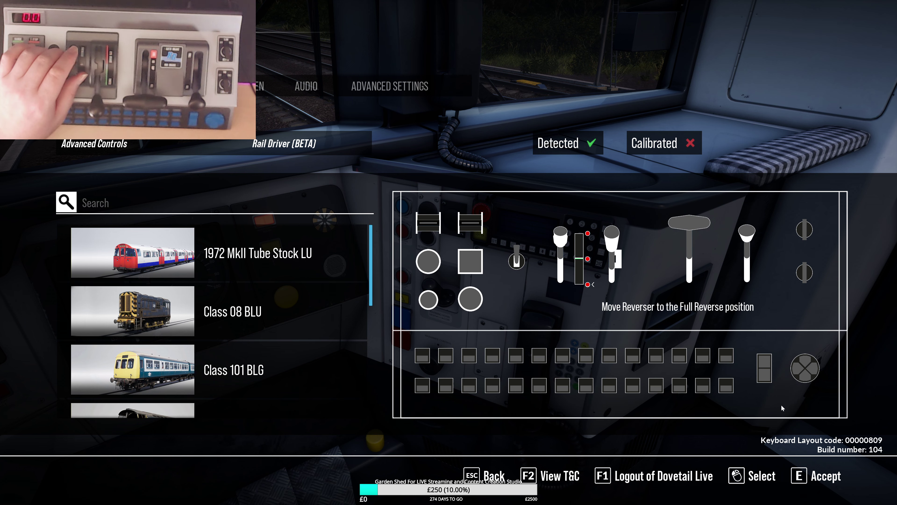
pyautogui.click(817, 481)
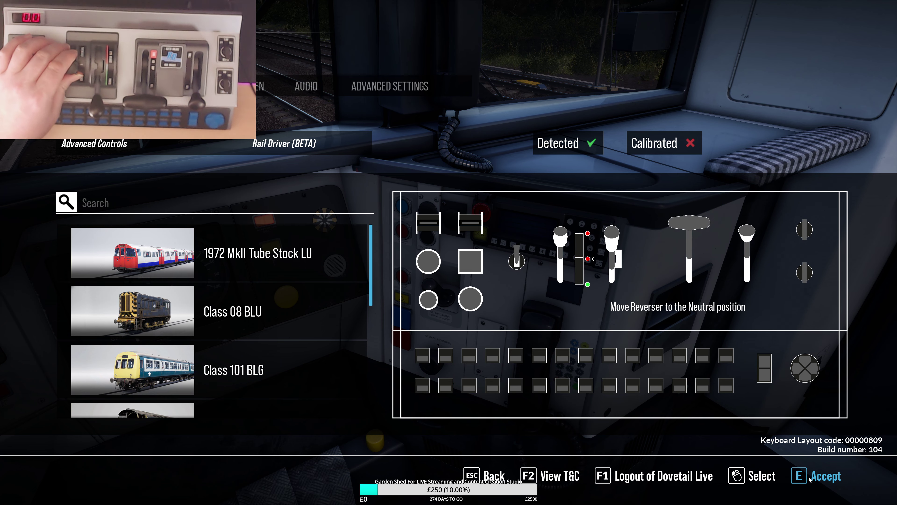
pyautogui.click(491, 476)
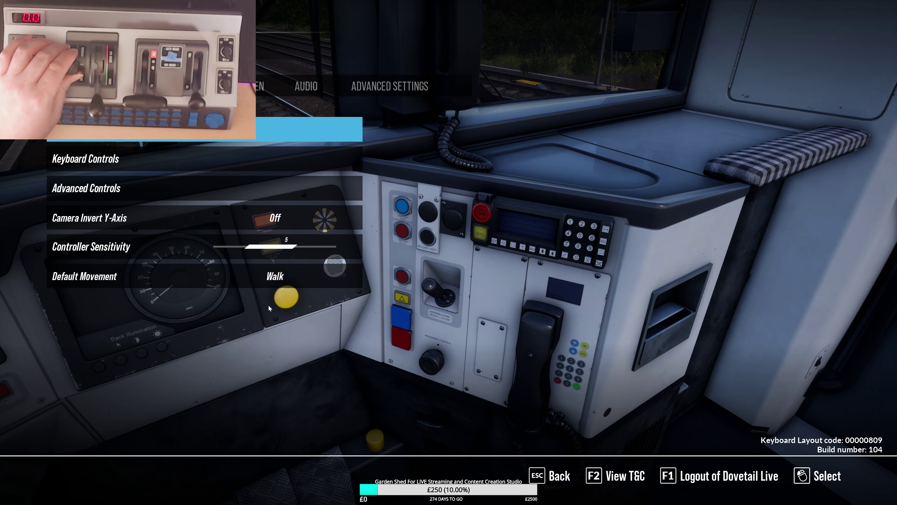
pyautogui.click(131, 188)
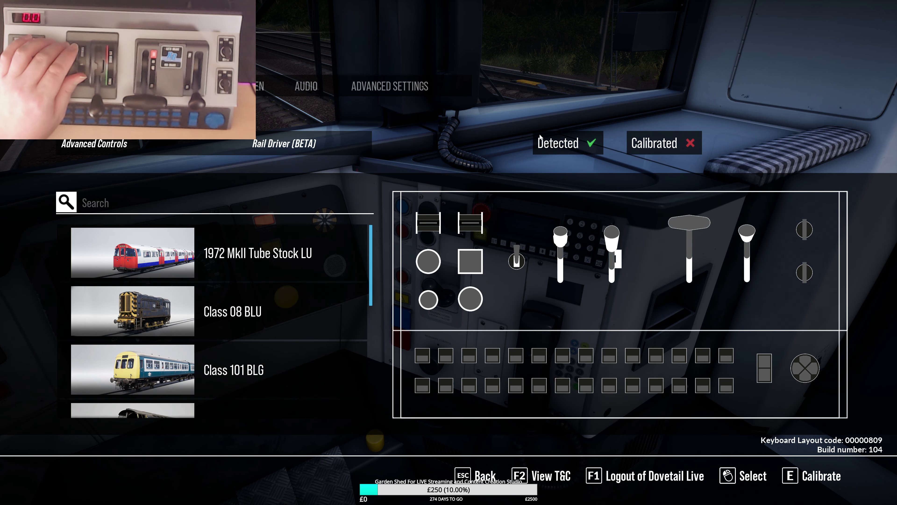
# - Calibrate throttle Dynamic Brake Setup, automatic brake Release/Handle Off/Emergency, and independent brake Released
pyautogui.click(796, 476)
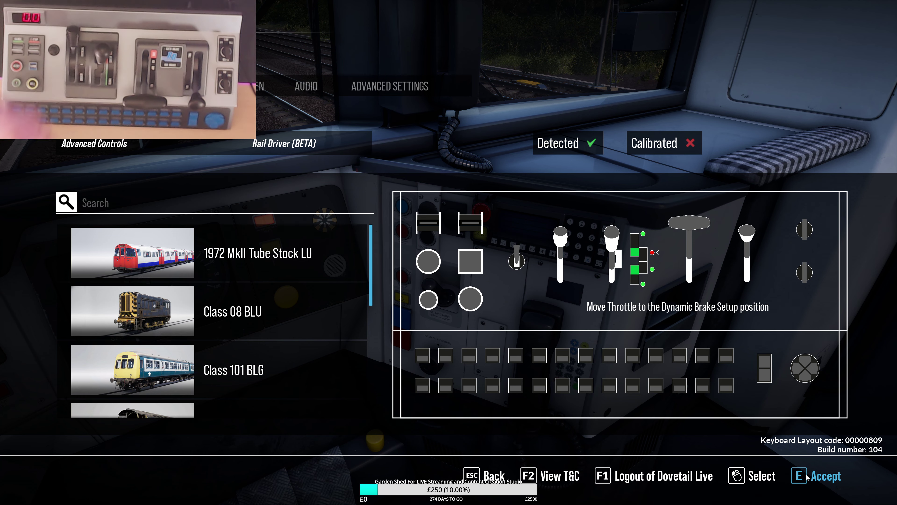
pyautogui.click(807, 477)
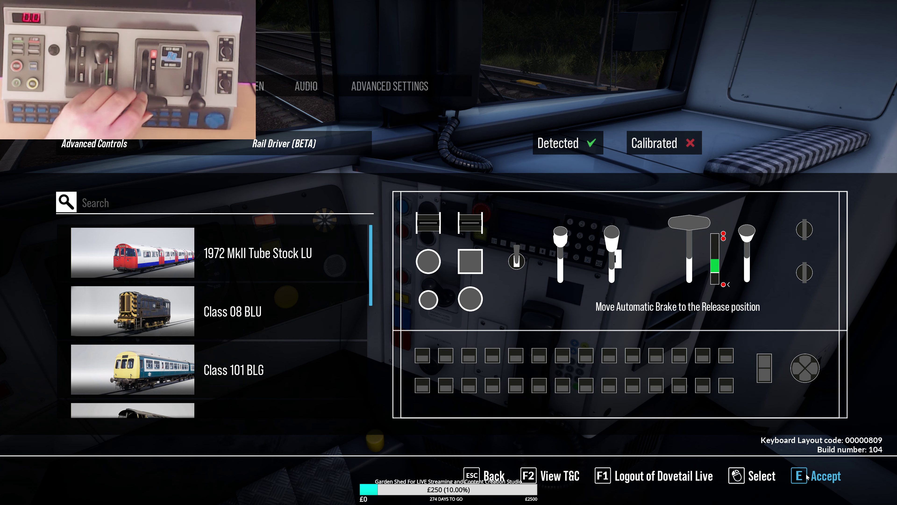
pyautogui.click(806, 477)
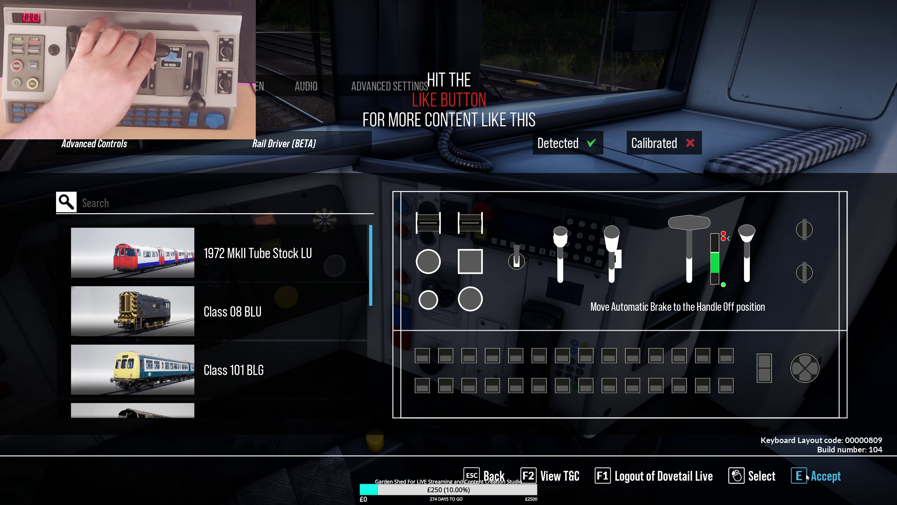
pyautogui.click(806, 477)
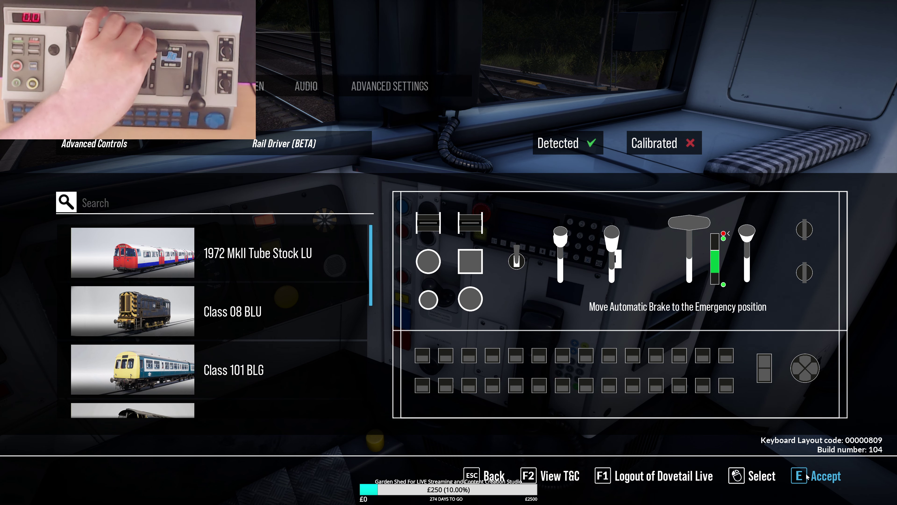
pyautogui.click(807, 477)
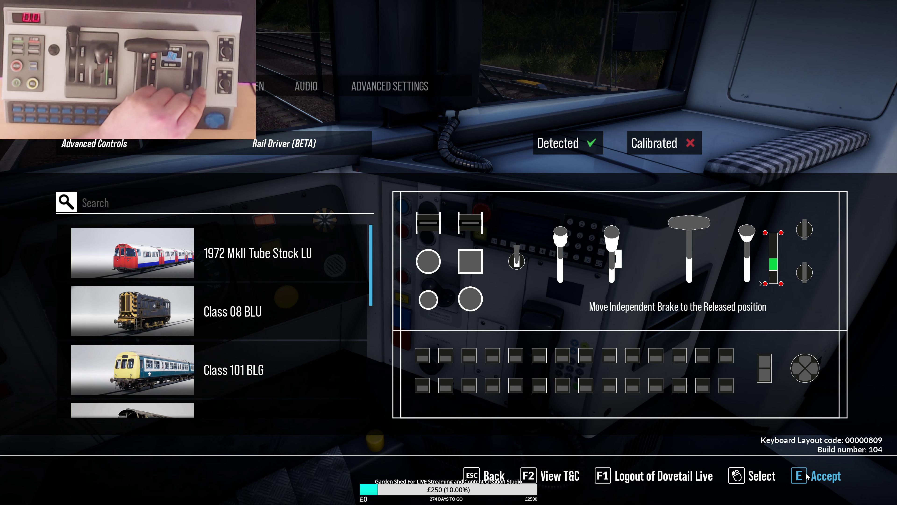
pyautogui.click(807, 477)
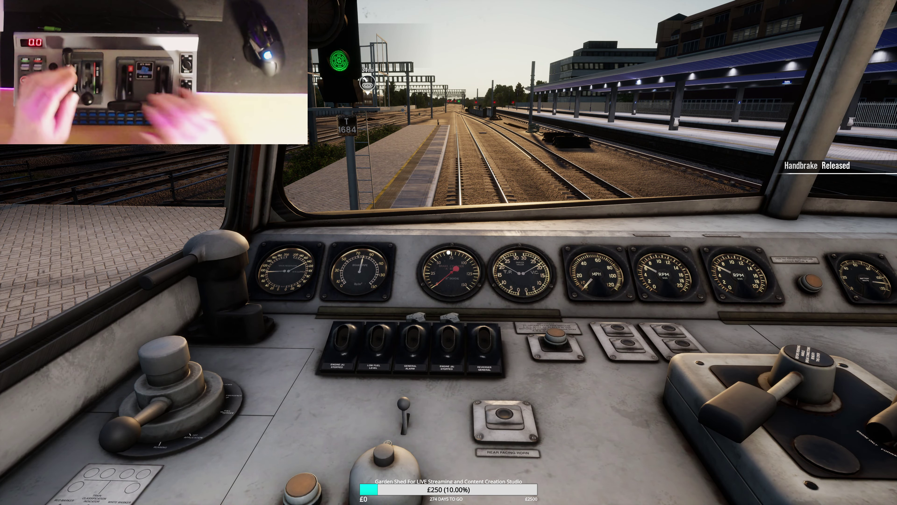
# - Move the throttle from full to off and back to full, then settle it at 40%
pyautogui.press('a')
pyautogui.press('a')
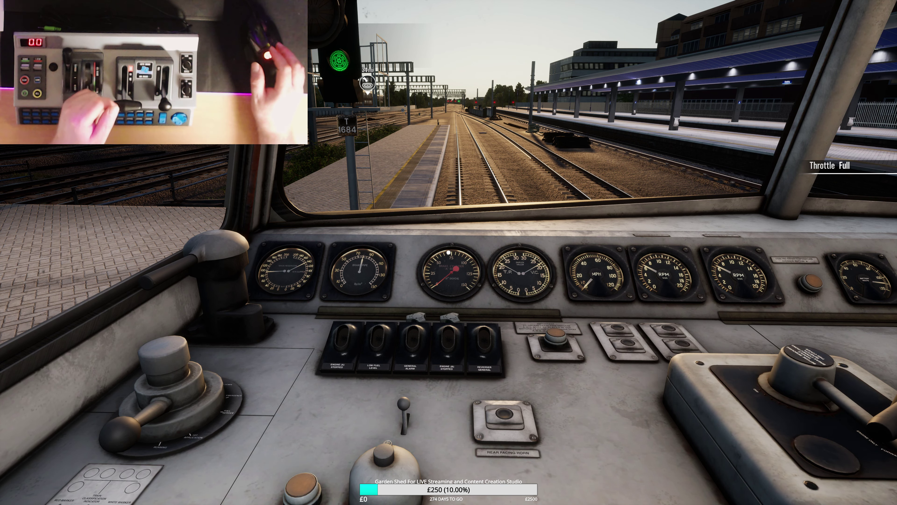
pyautogui.press('d')
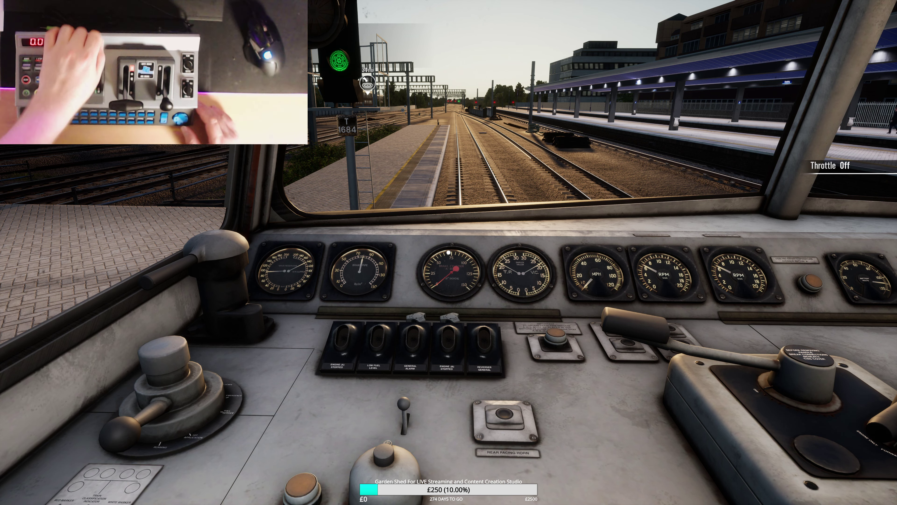
pyautogui.press('a')
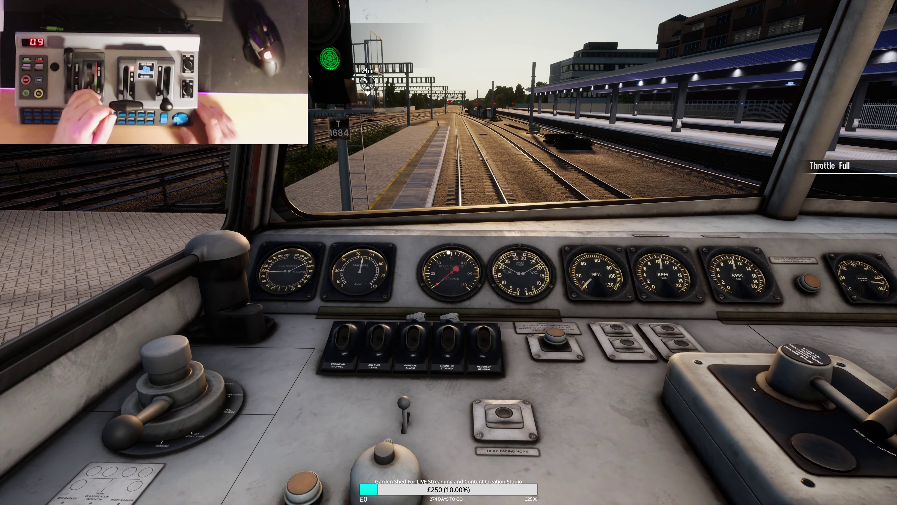
pyautogui.press('d')
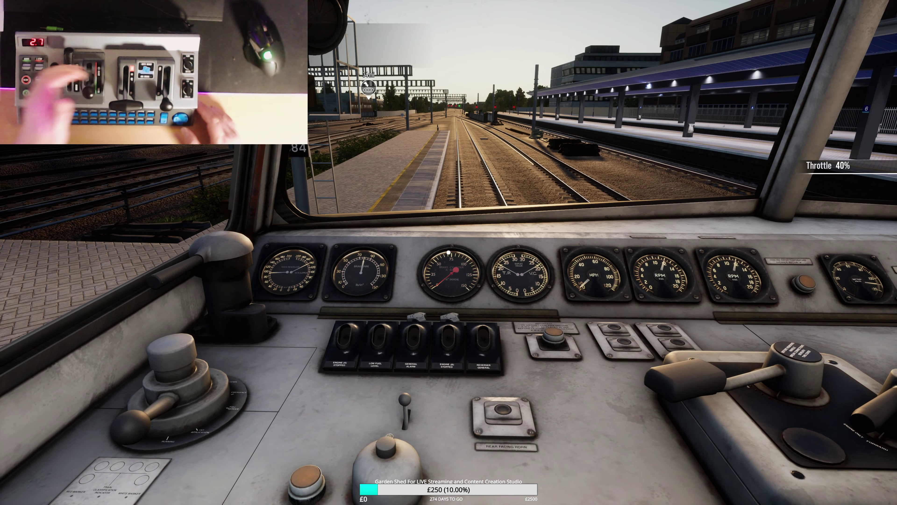